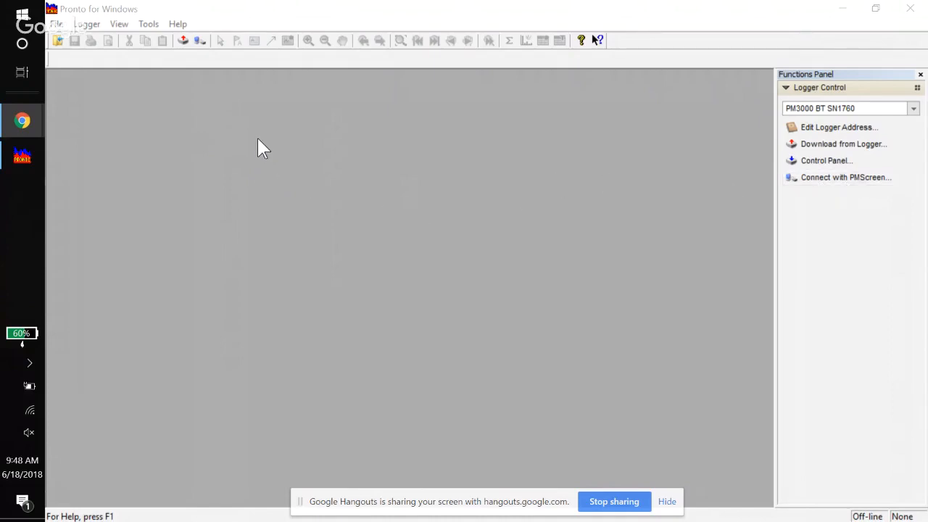
# - Open the Power Master File manager and download the playback file a 5.mdm into the Pronto4w Projects folder
pyautogui.click(148, 25)
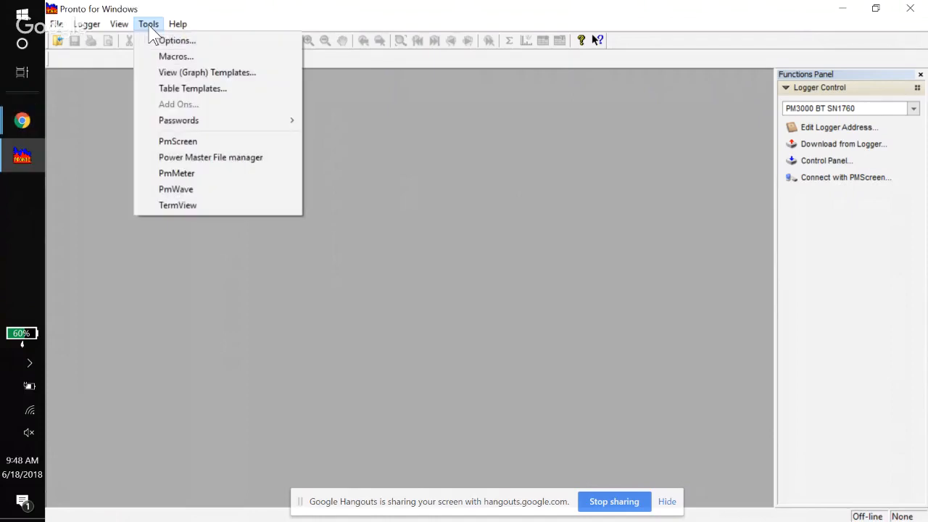
pyautogui.click(225, 159)
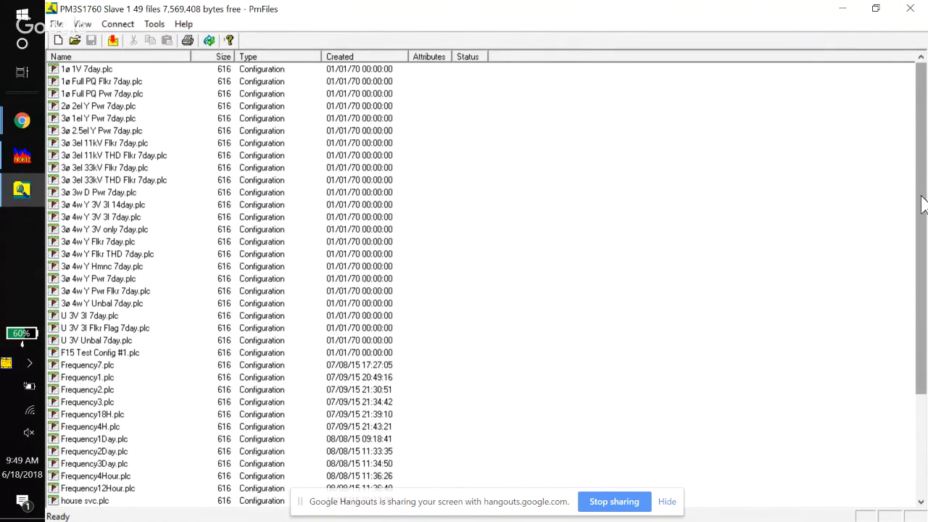
pyautogui.moveTo(922, 204); pyautogui.dragTo(922, 304)
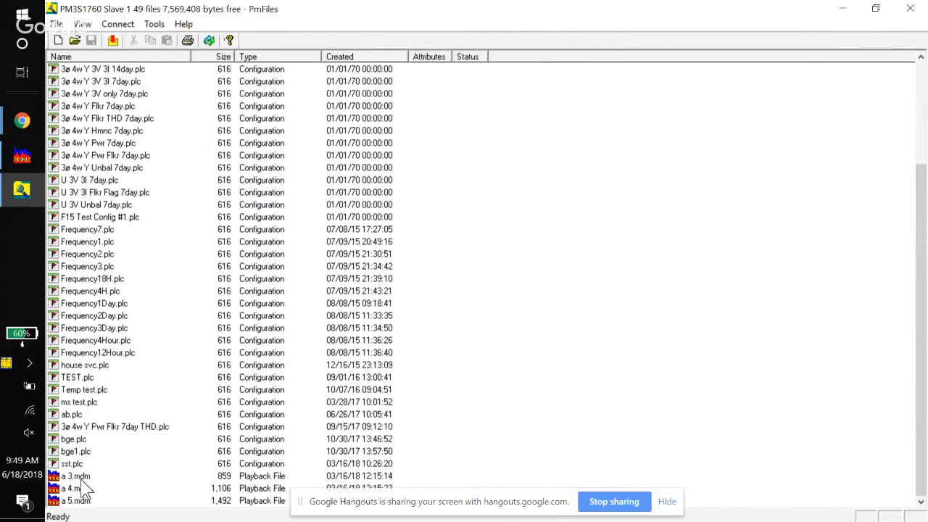
pyautogui.click(82, 505)
pyautogui.click(57, 25)
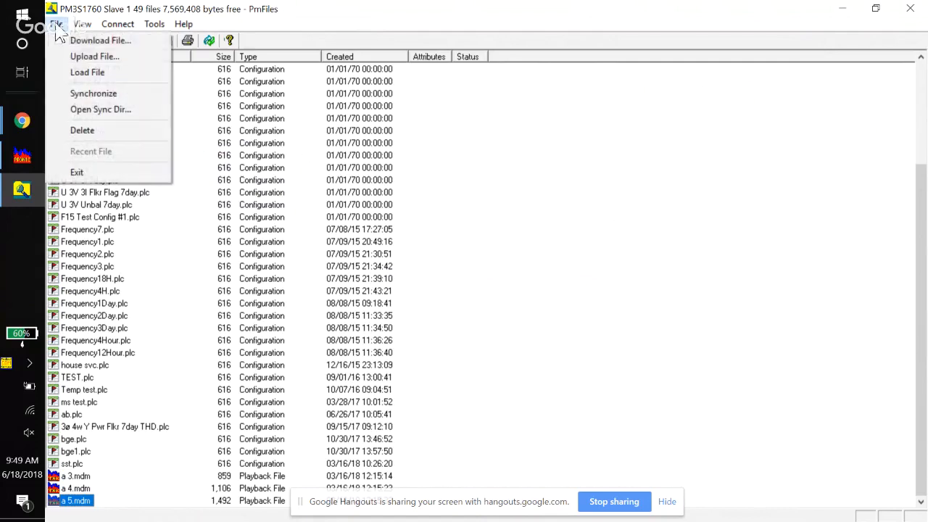
pyautogui.click(97, 42)
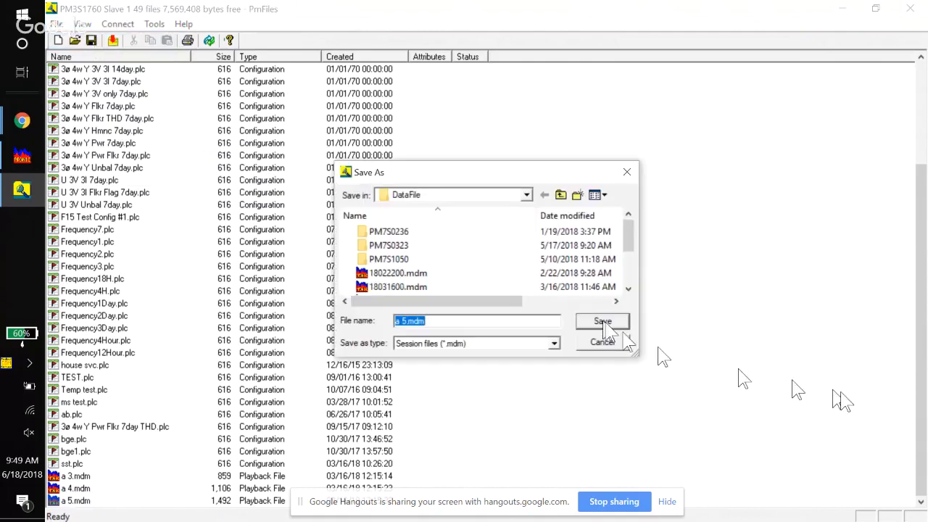
pyautogui.click(559, 197)
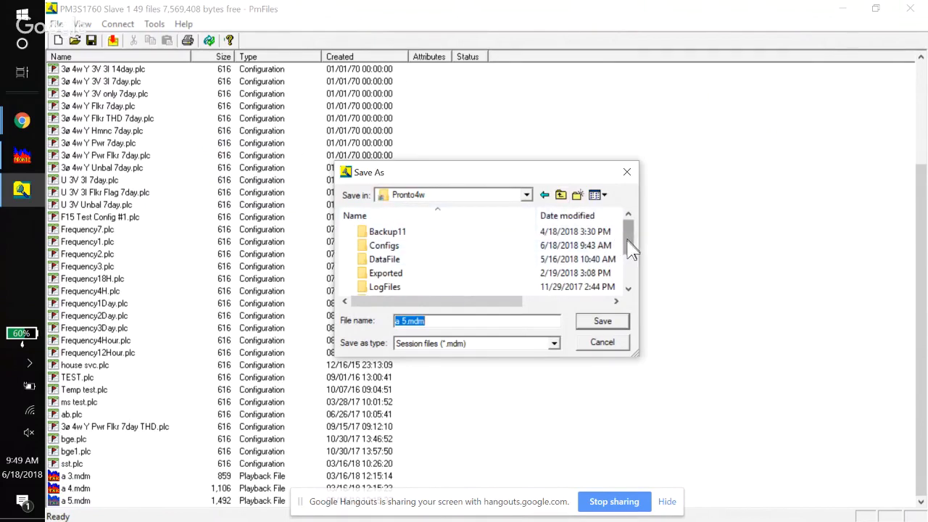
pyautogui.moveTo(627, 238)
pyautogui.mouseDown()
pyautogui.moveTo(627, 255)
pyautogui.moveTo(620, 226)
pyautogui.moveTo(625, 253)
pyautogui.mouseUp()
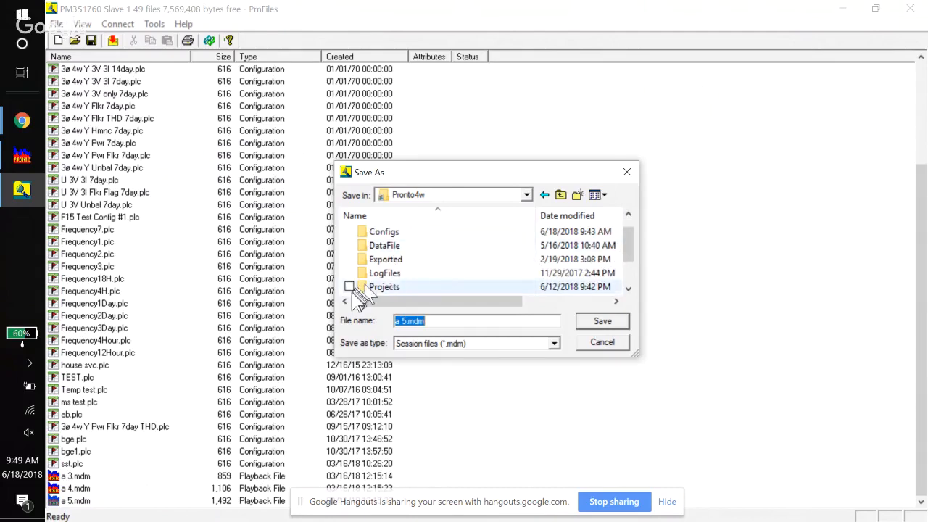
pyautogui.click(406, 290)
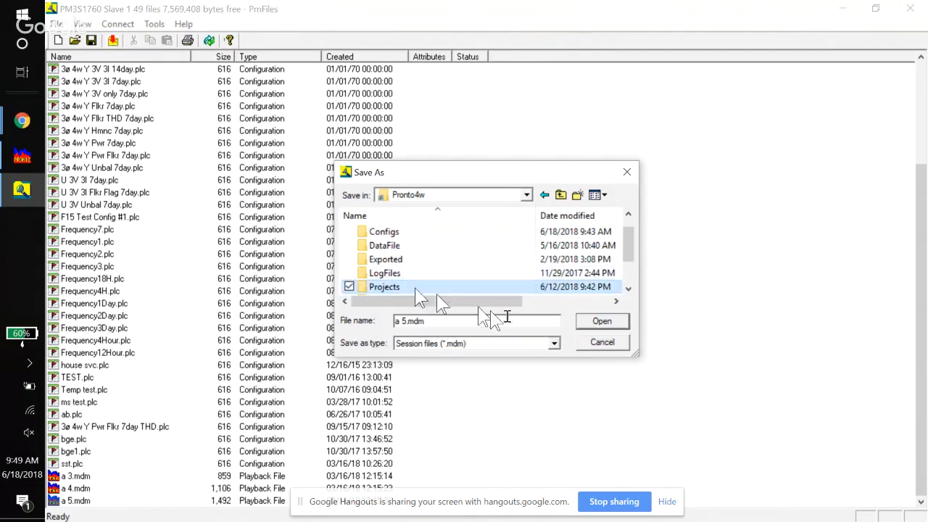
pyautogui.click(613, 332)
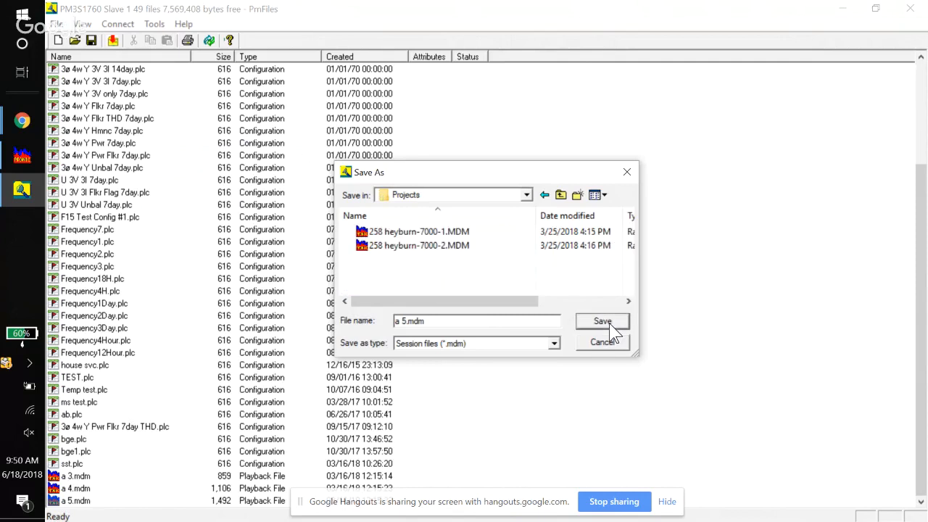
pyautogui.click(611, 325)
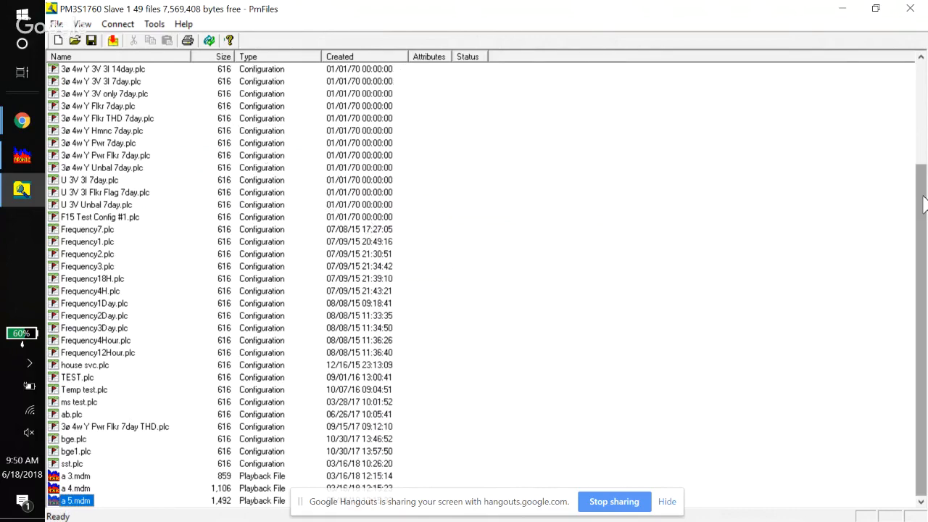
# - Download all configuration files from 1ø 1V 7day.plc through sst.plc into the PM3000 configs folder
pyautogui.moveTo(924, 205); pyautogui.dragTo(925, 105)
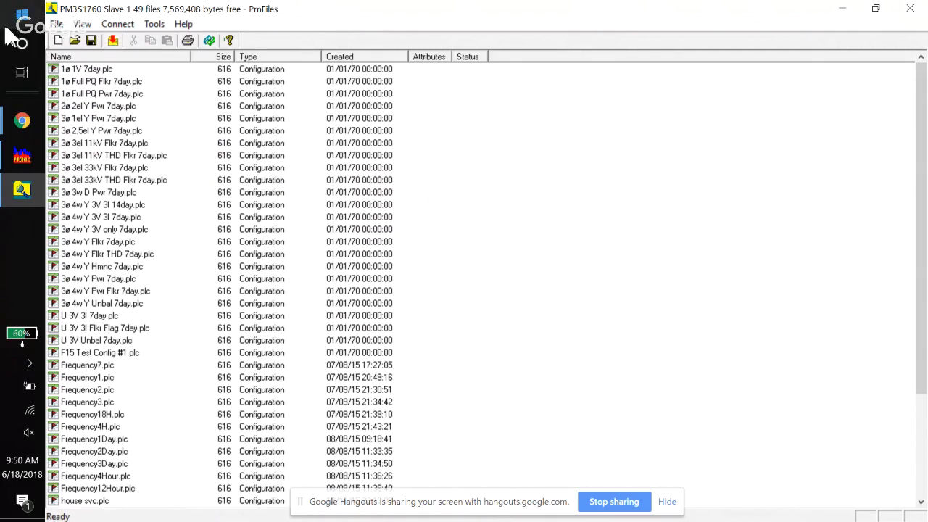
pyautogui.click(105, 72)
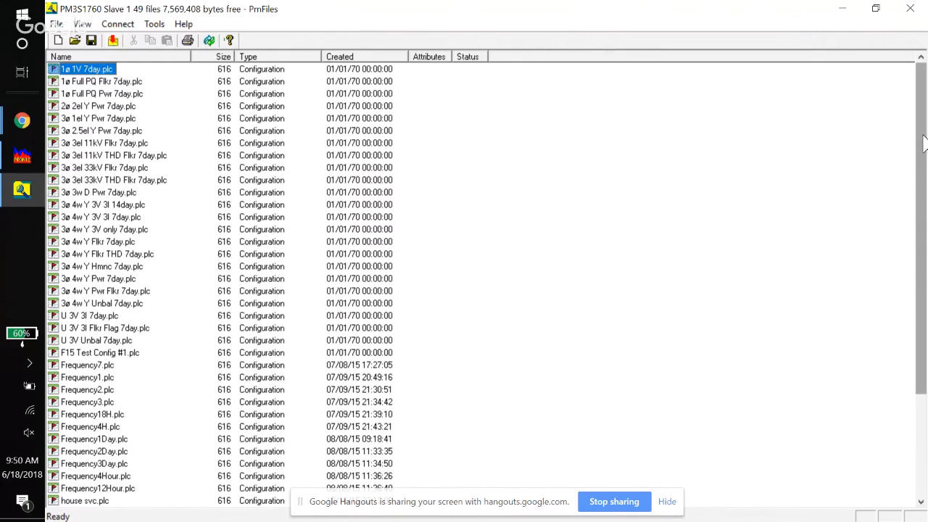
pyautogui.moveTo(922, 149); pyautogui.dragTo(923, 230)
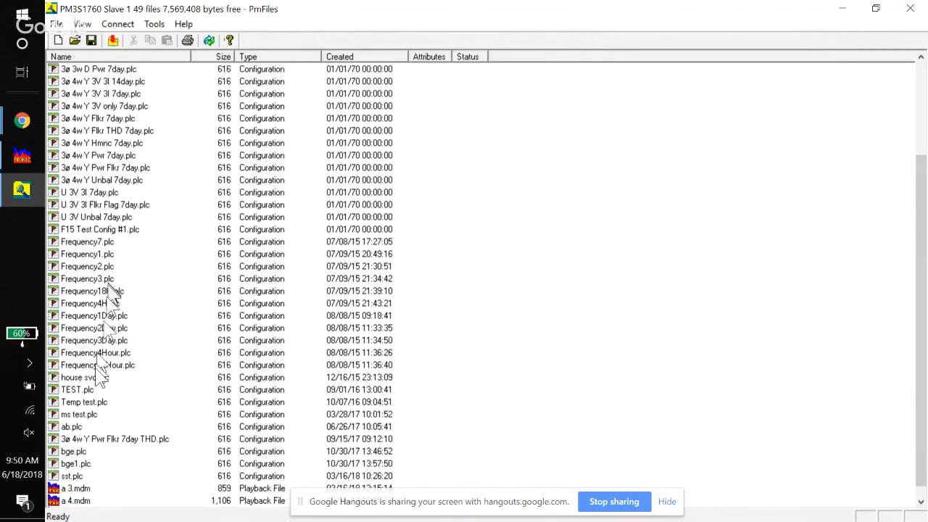
pyautogui.keyDown('shift'); pyautogui.click(75, 477); pyautogui.keyUp('shift')
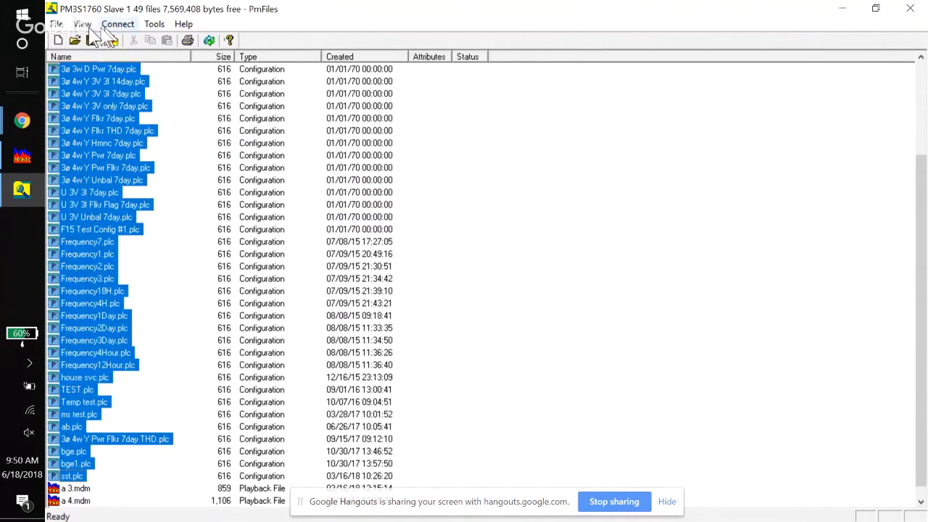
pyautogui.click(55, 25)
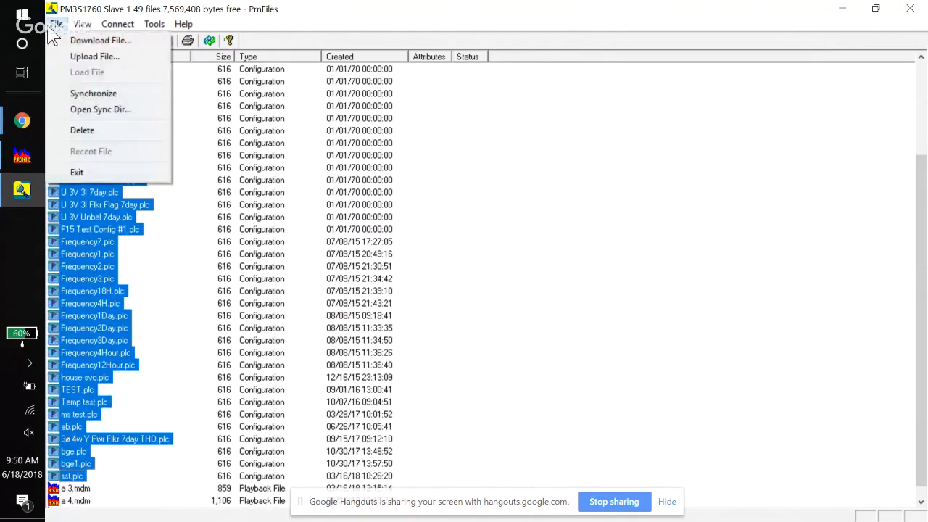
pyautogui.click(95, 41)
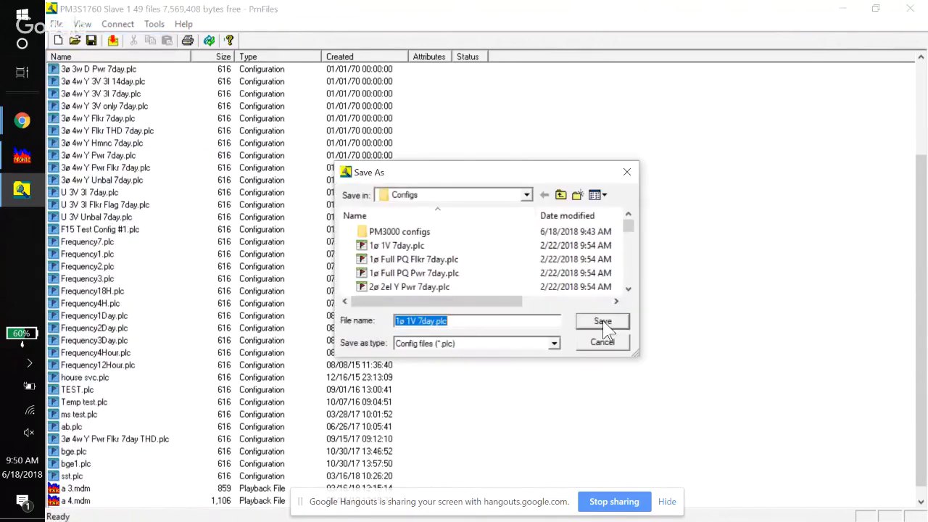
pyautogui.doubleClick(451, 232)
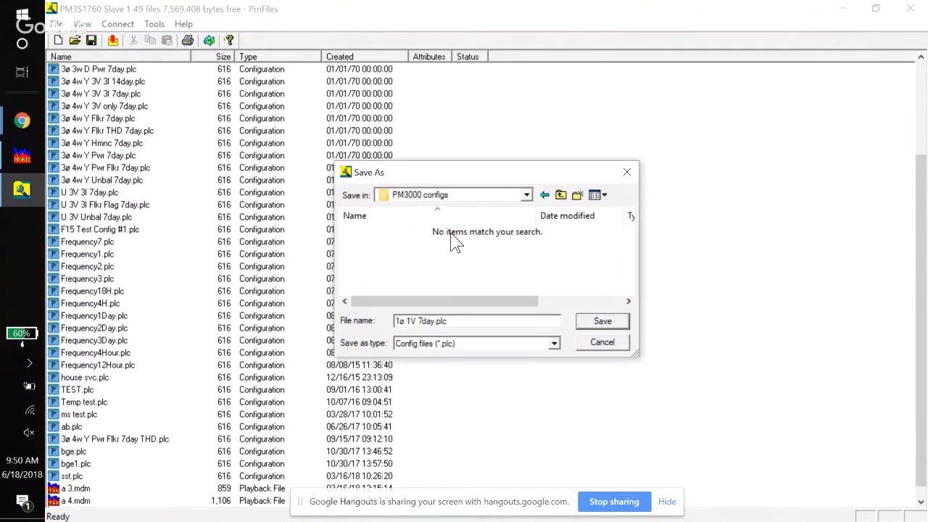
pyautogui.click(608, 323)
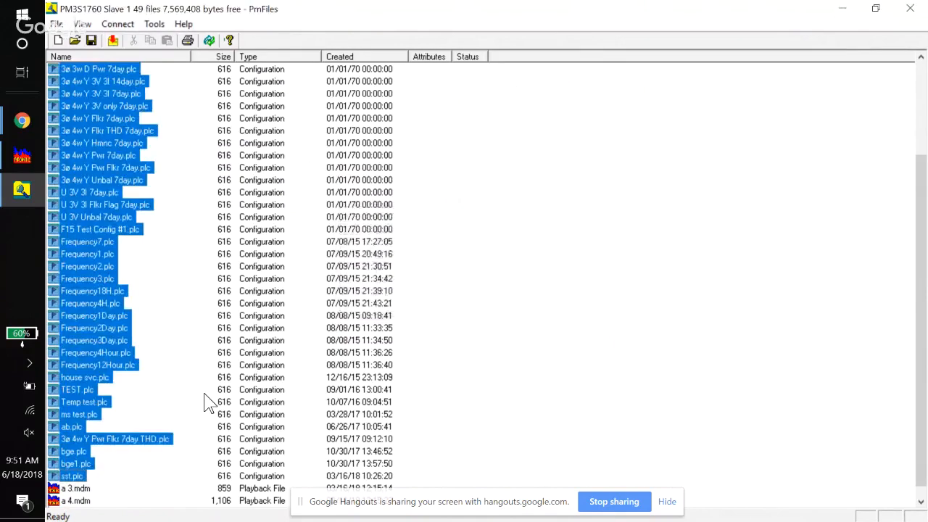
# - Try to upload 1ø Full PQ Flkr 7day.plc from the PM3000 configs folder to the logger, declining to replace the existing copy
pyautogui.click(77, 42)
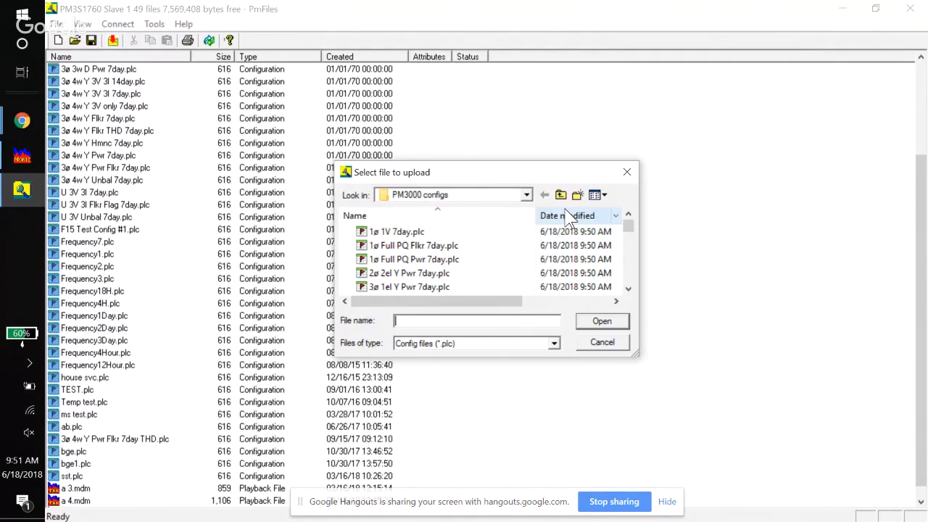
pyautogui.click(427, 232)
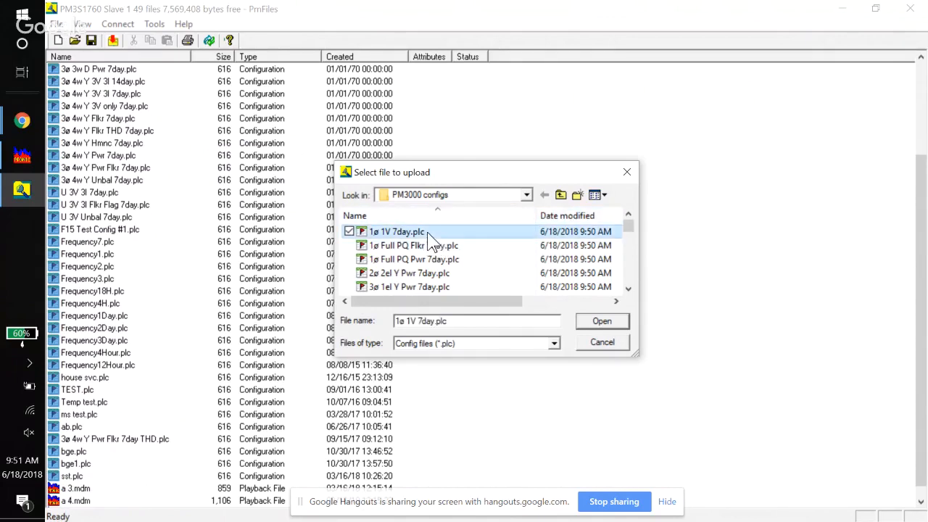
pyautogui.moveTo(627, 234); pyautogui.dragTo(625, 271)
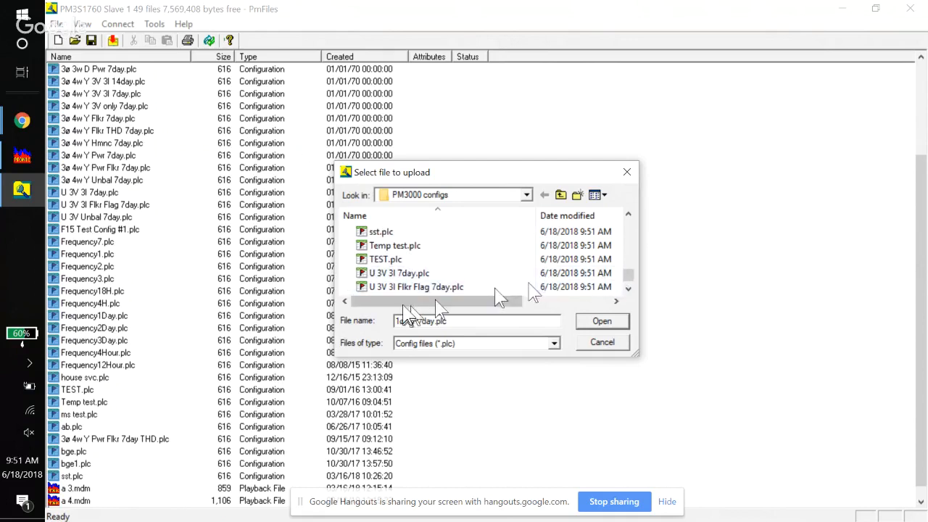
pyautogui.click(627, 234)
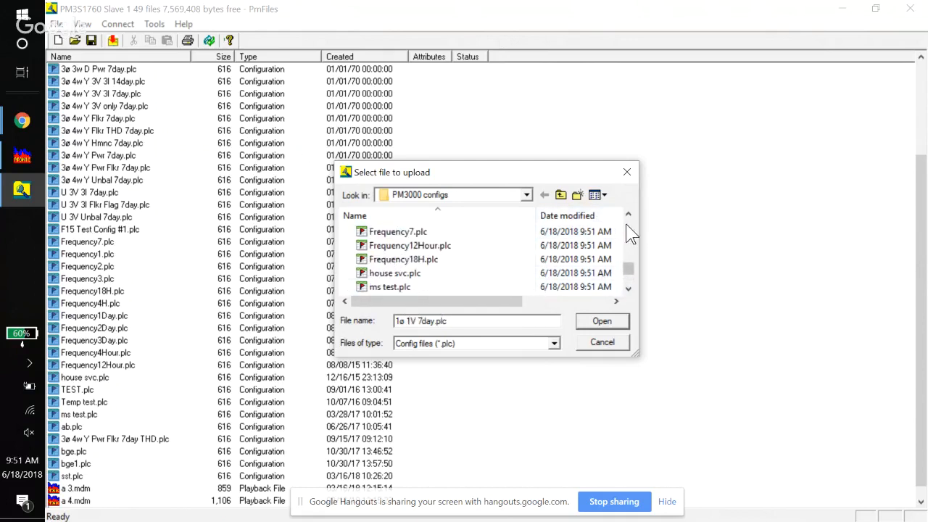
pyautogui.click(630, 234)
pyautogui.click(630, 233)
pyautogui.click(630, 234)
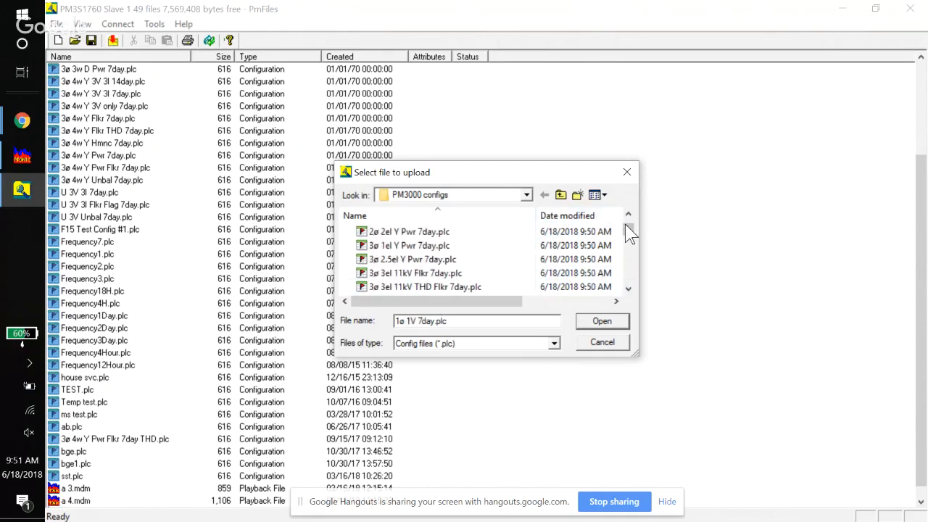
pyautogui.click(628, 231)
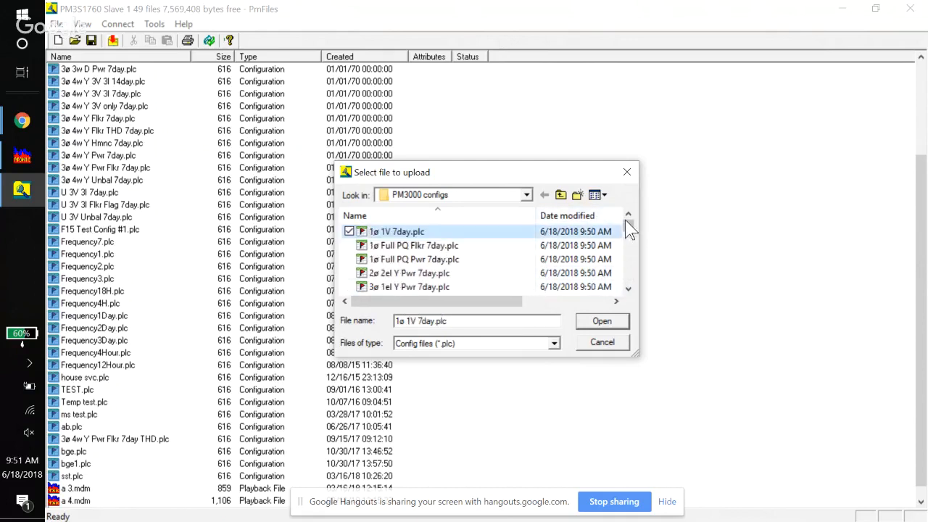
pyautogui.click(485, 233)
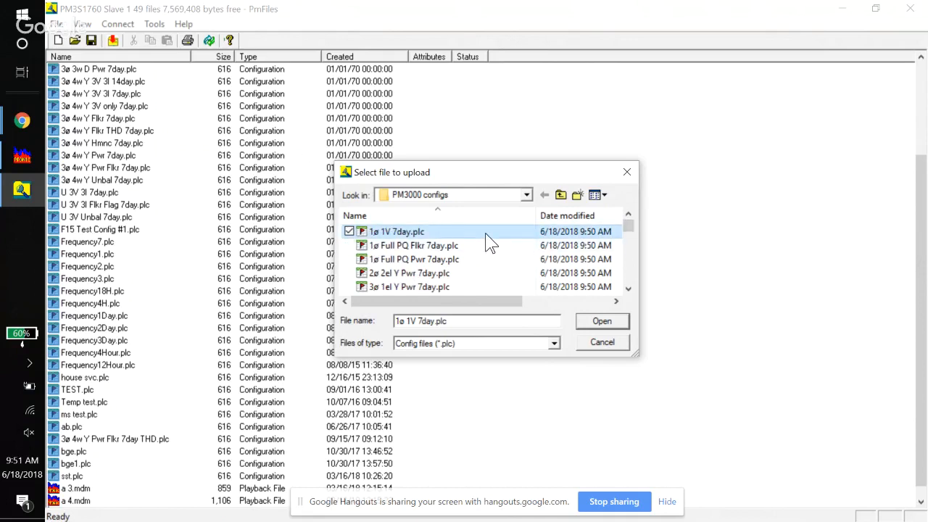
pyautogui.click(429, 247)
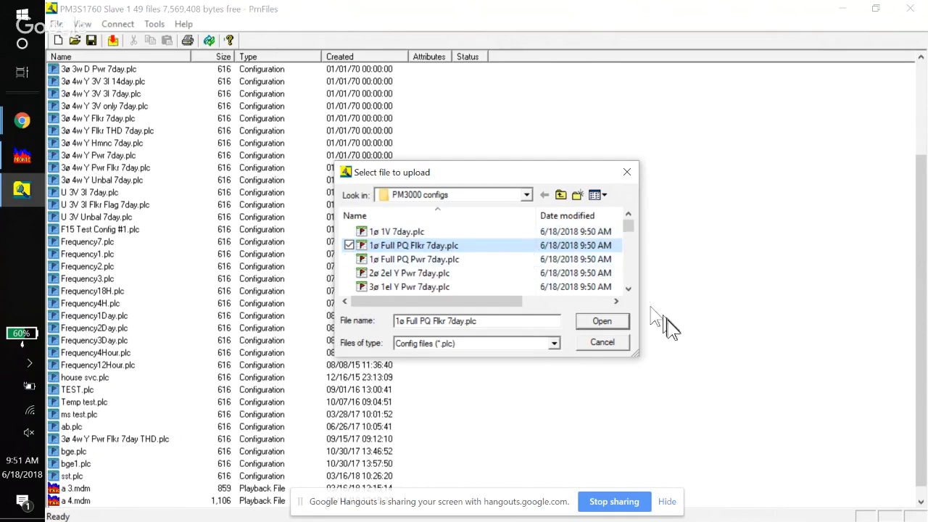
pyautogui.click(602, 322)
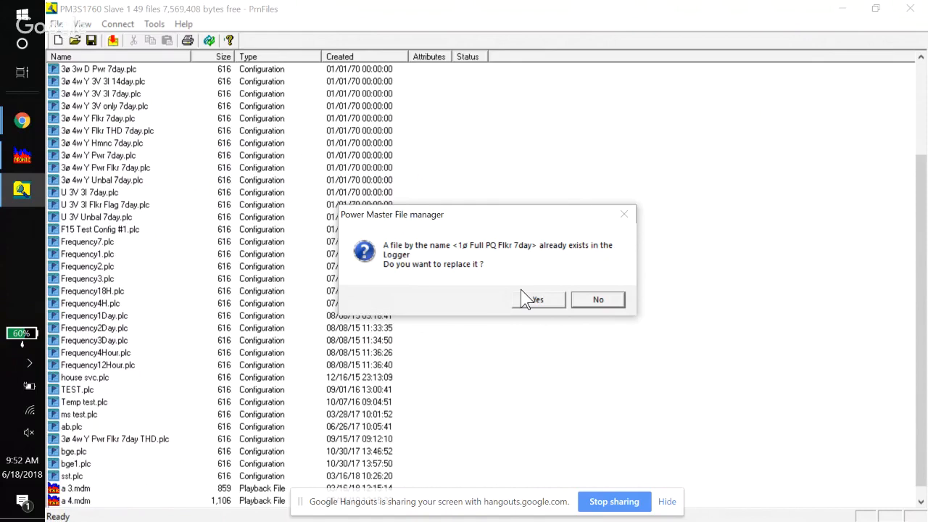
pyautogui.click(598, 301)
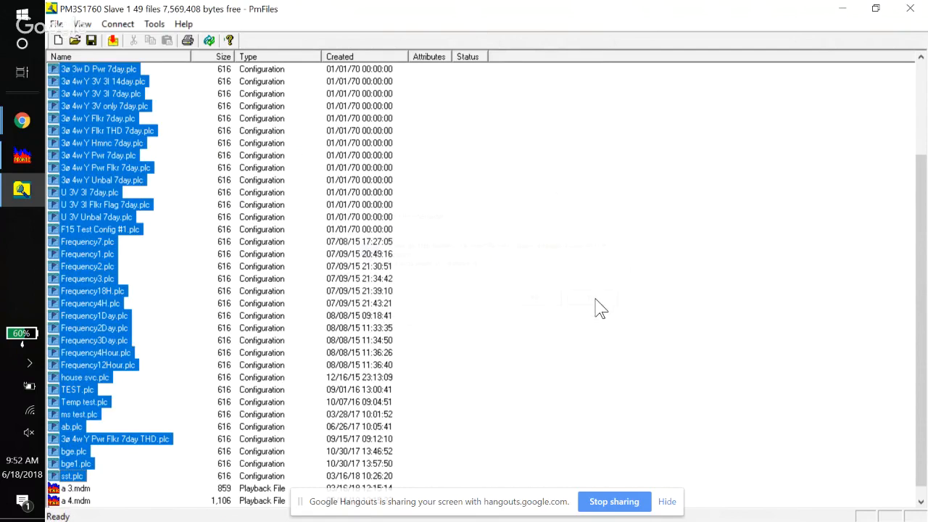
# - Close the file manager and launch the PmMeter tool for live logger readings
pyautogui.click(910, 9)
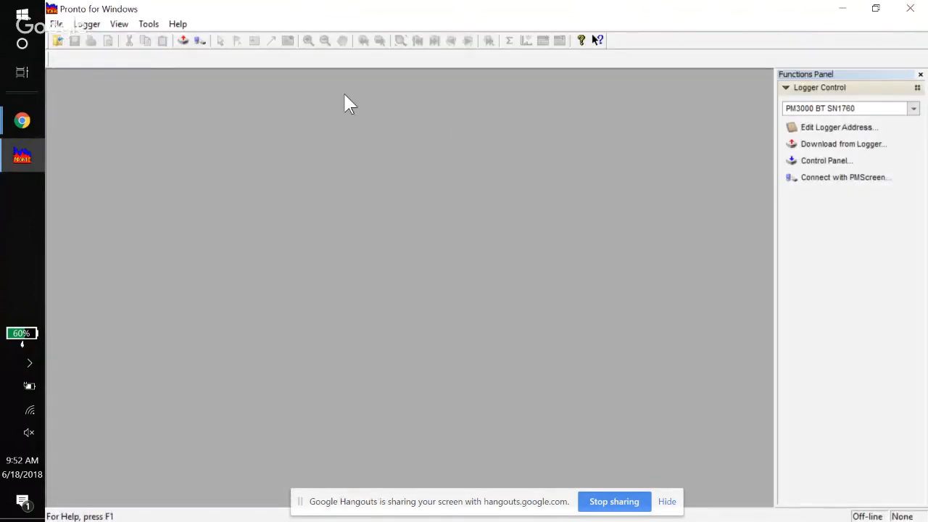
pyautogui.click(148, 24)
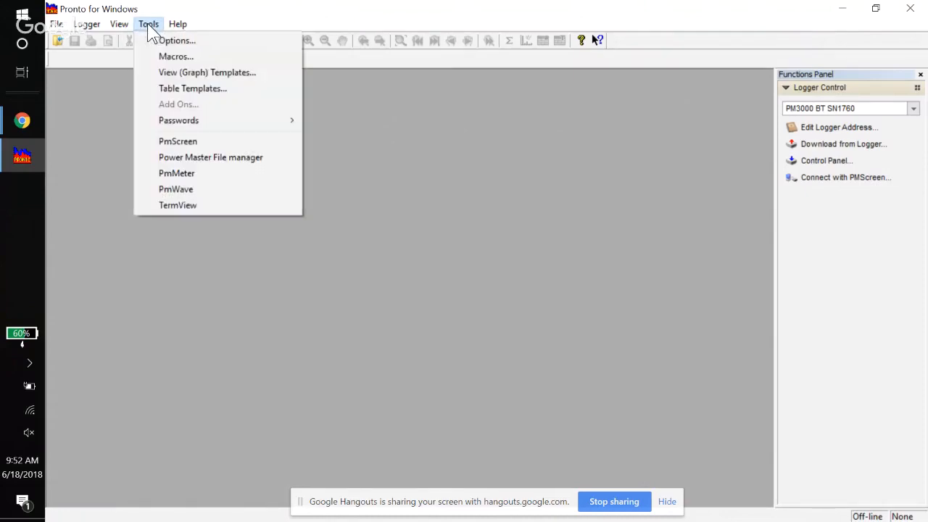
pyautogui.click(174, 174)
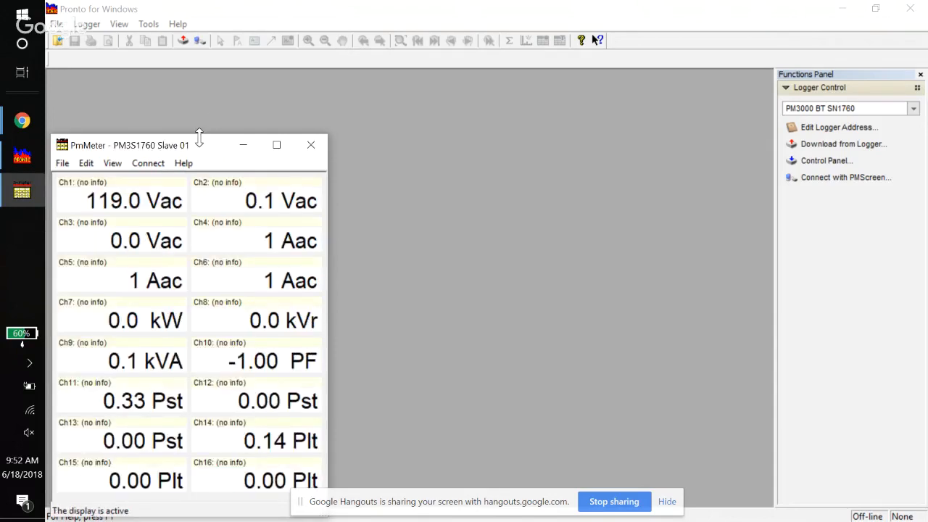
# - Move the PmMeter window up, widen it to show full channel labels, and browse its View, Edit and Help menus
pyautogui.moveTo(198, 138); pyautogui.dragTo(199, 59)
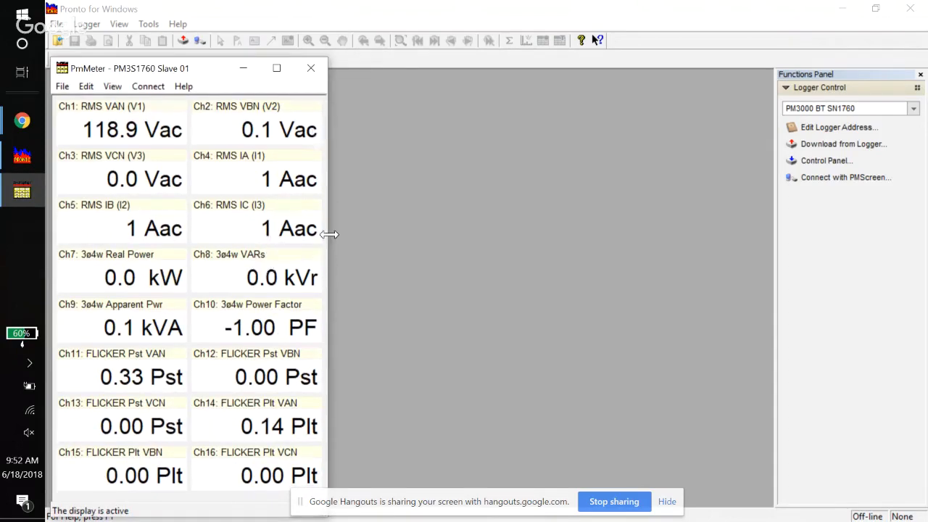
pyautogui.moveTo(329, 234); pyautogui.dragTo(466, 235)
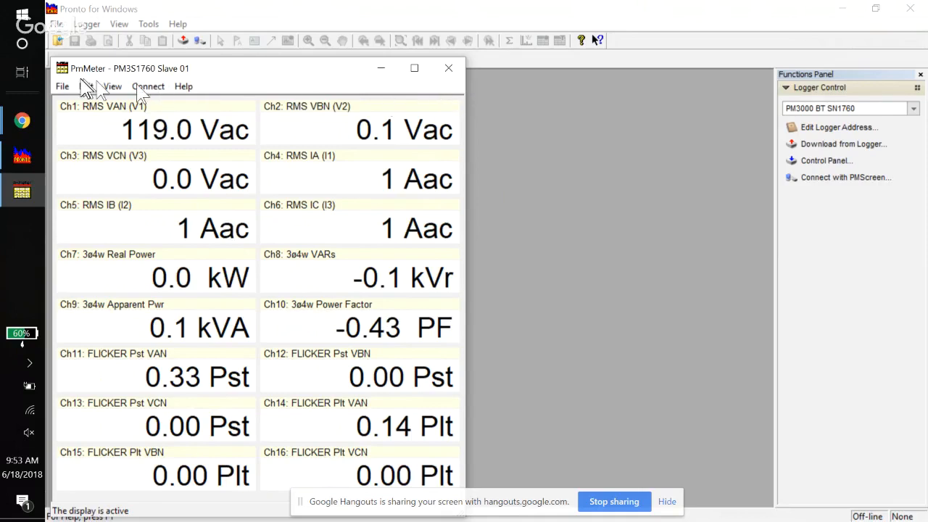
pyautogui.click(112, 86)
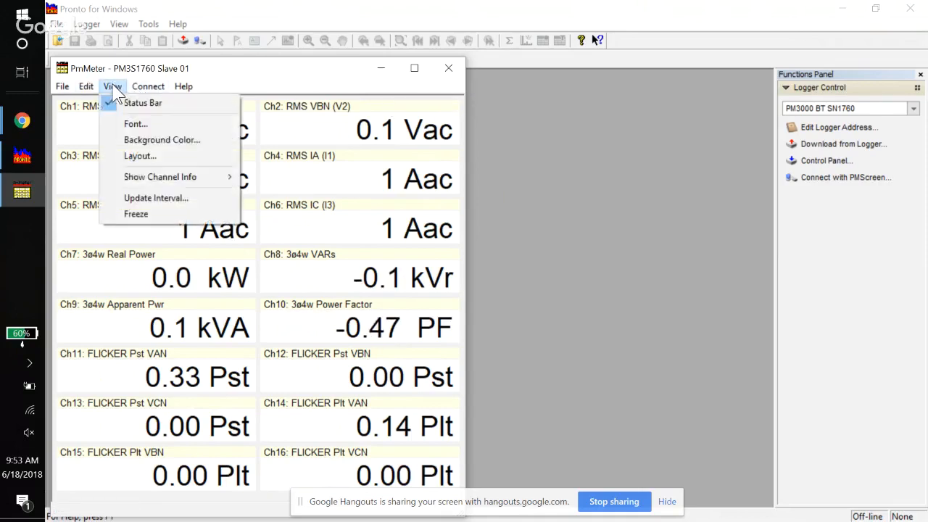
pyautogui.moveTo(87, 90)
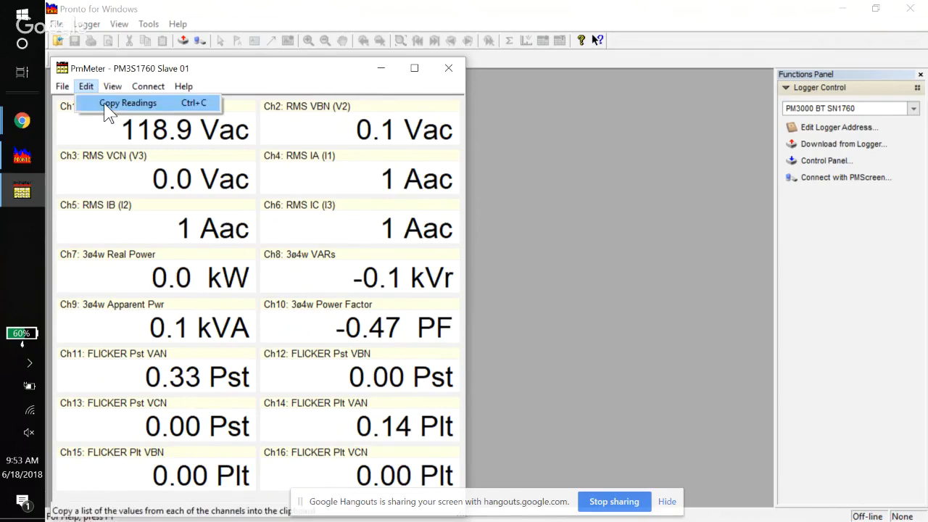
pyautogui.moveTo(183, 86)
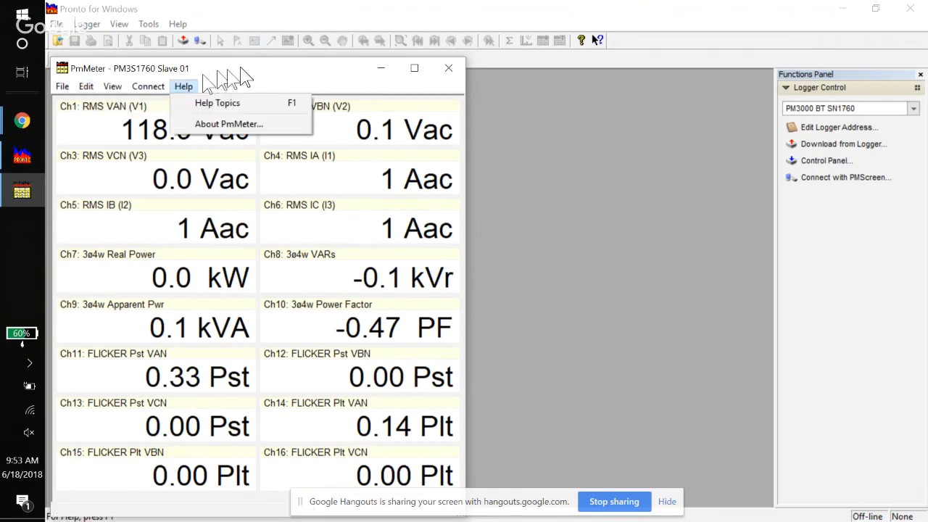
pyautogui.click(278, 65)
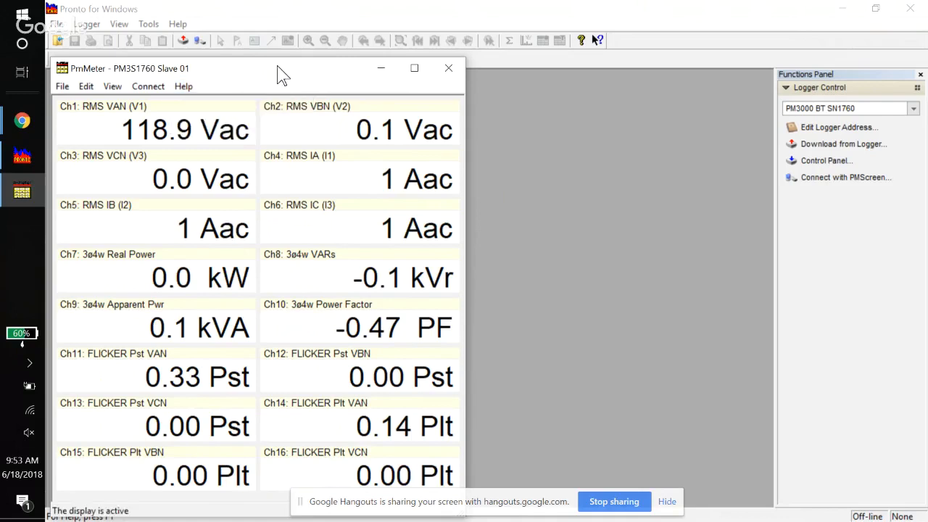
# - Close PmMeter and launch the PmWave tool for live logger waveforms
pyautogui.click(449, 68)
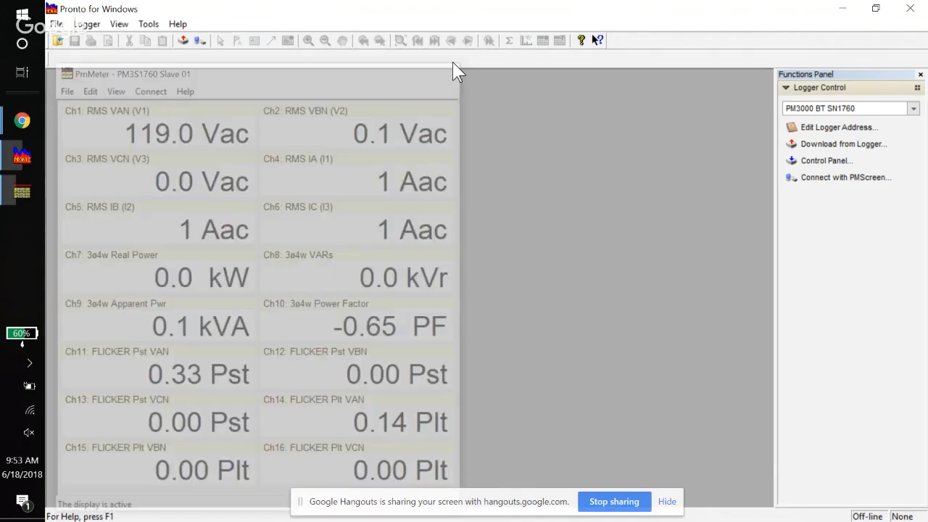
pyautogui.click(150, 26)
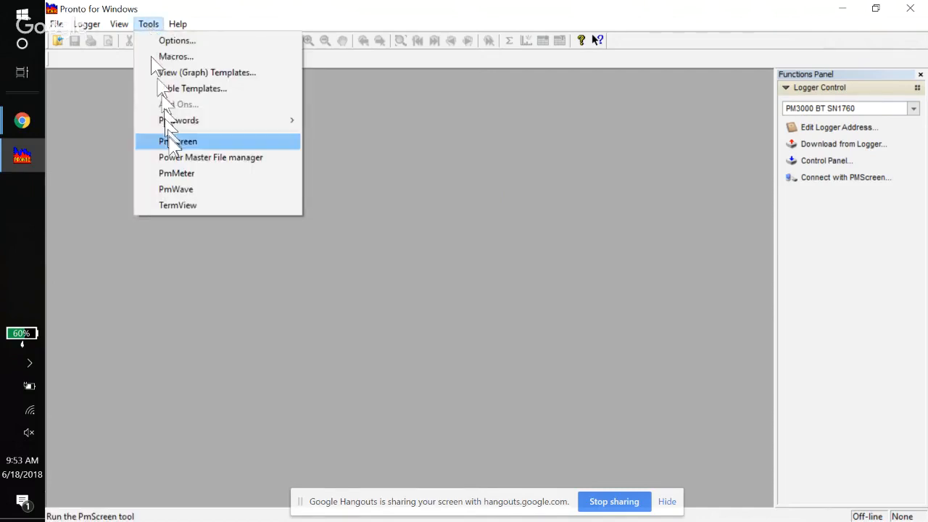
pyautogui.click(176, 192)
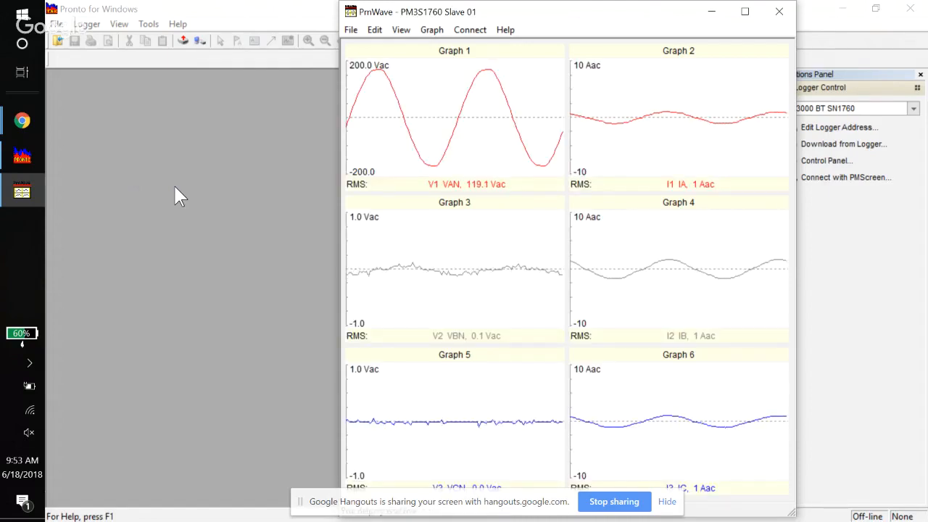
# - Switch the PmWave graphs to display harmonics and turn off Show Fundamental Harmonic
pyautogui.click(376, 32)
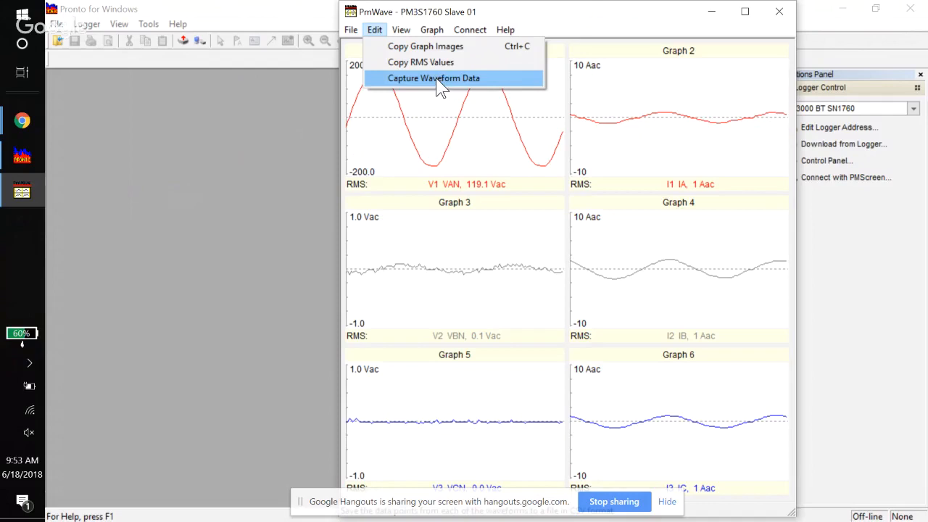
pyautogui.moveTo(433, 35)
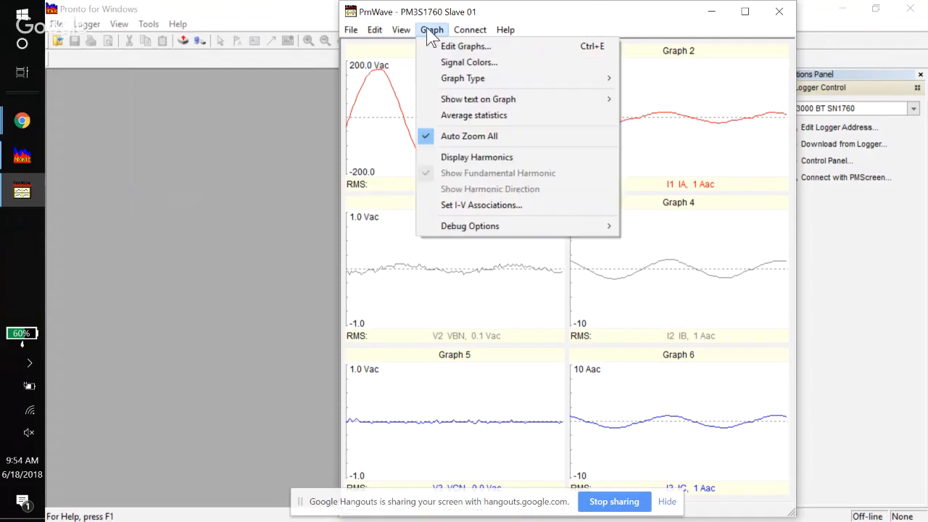
pyautogui.moveTo(401, 30)
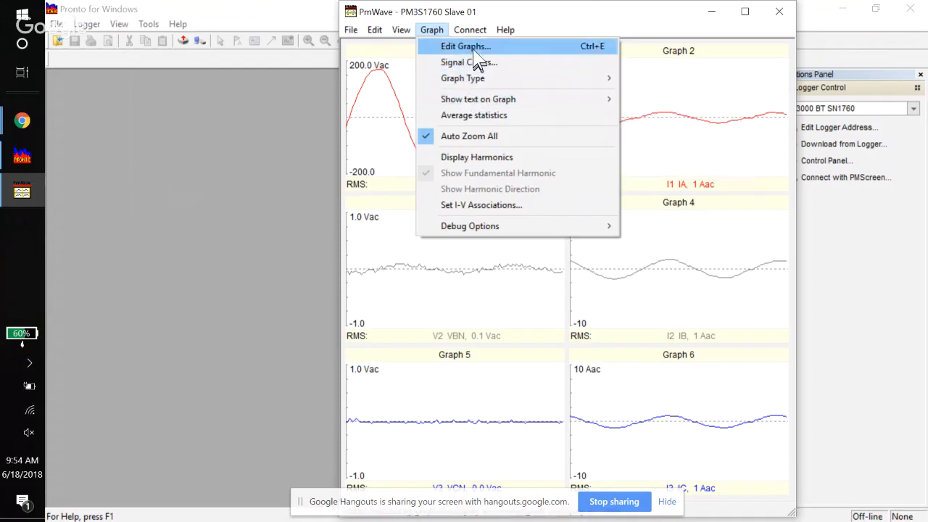
pyautogui.click(490, 158)
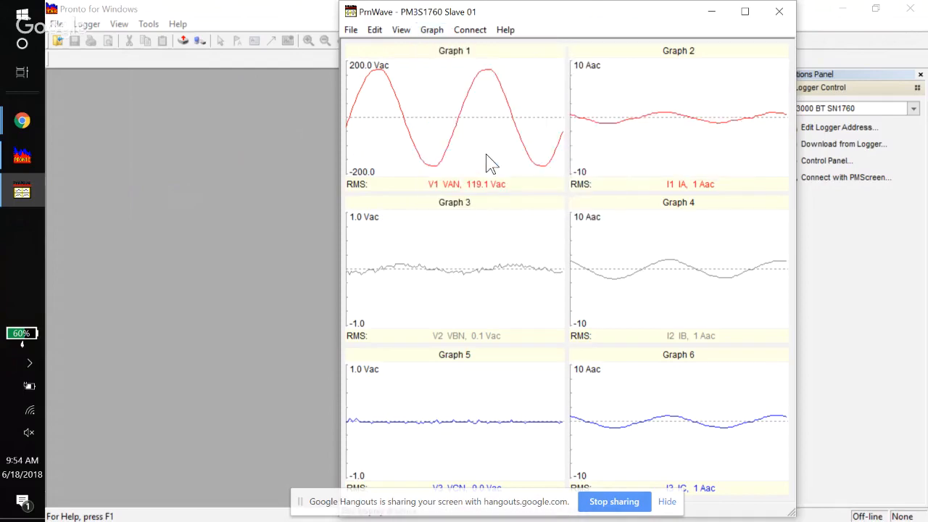
pyautogui.click(439, 32)
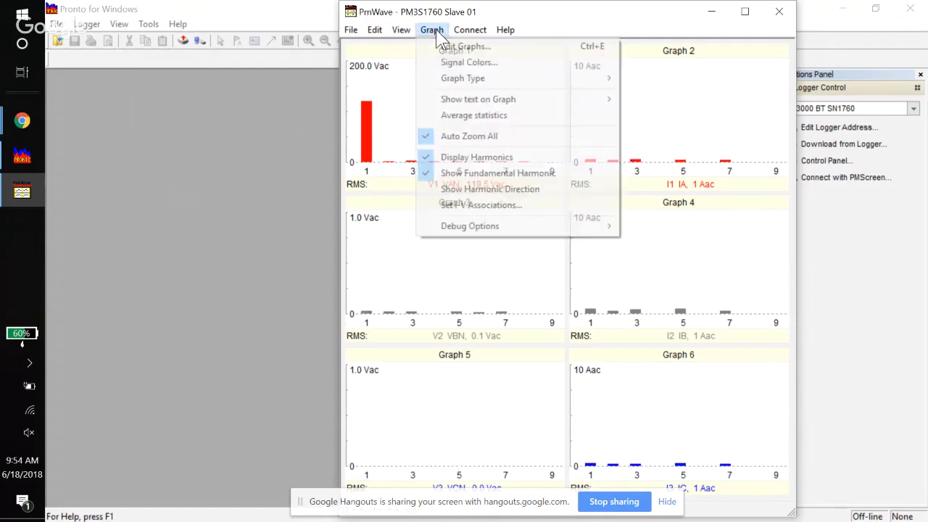
pyautogui.click(450, 176)
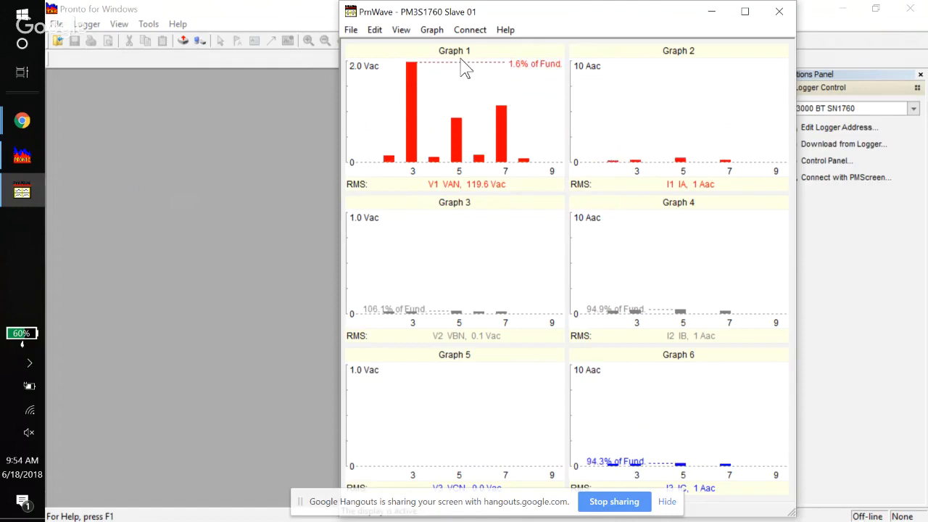
# - Set the I-V associations for directional harmonics with logger type PM3000 and 3-Phase 4-Wire Wye configuration
pyautogui.click(432, 27)
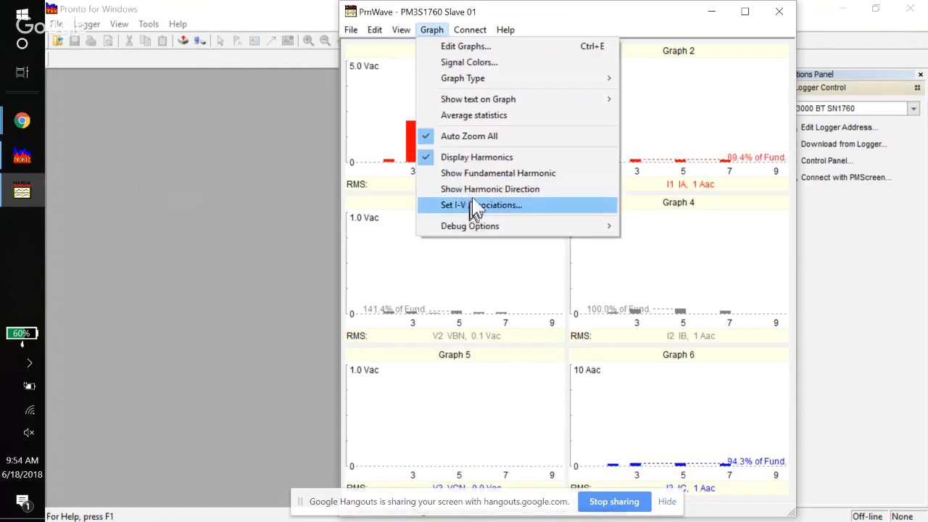
pyautogui.click(476, 190)
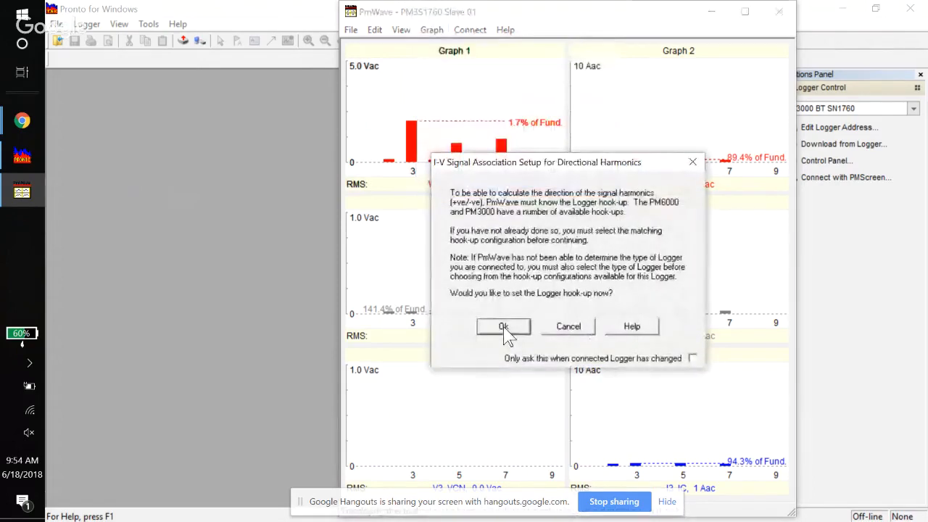
pyautogui.click(503, 327)
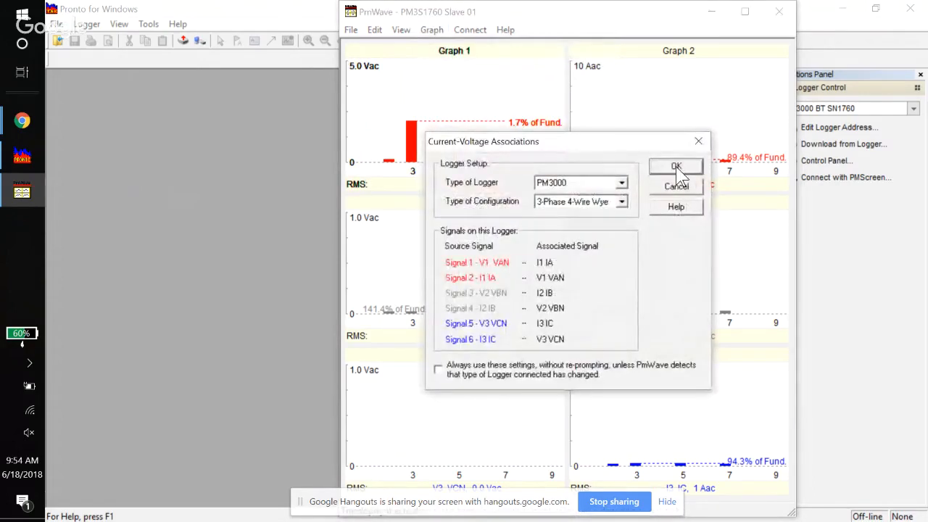
pyautogui.click(675, 166)
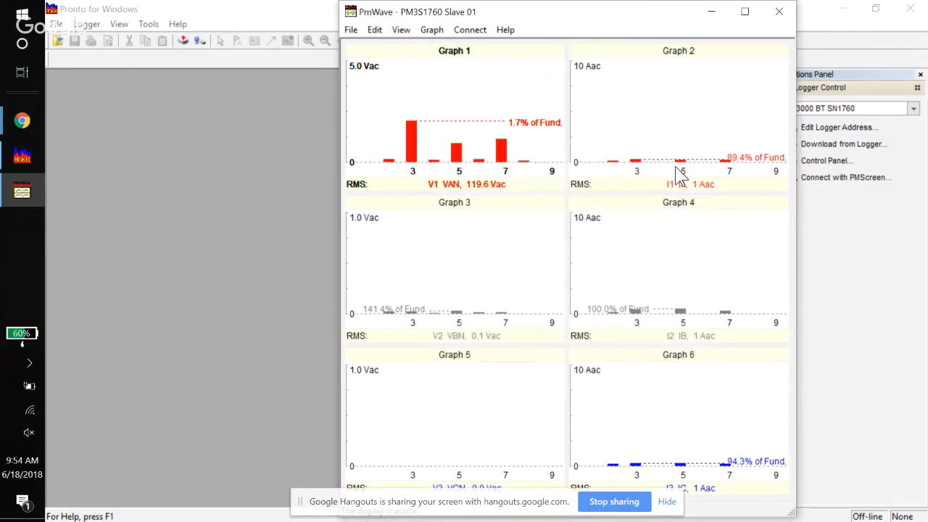